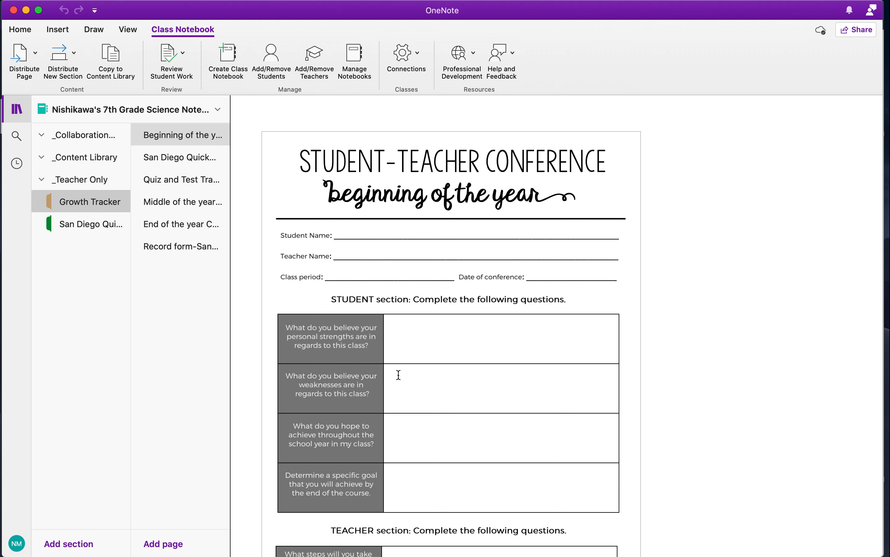
- Insert "3 Explanation - INB Templates.pdf" as a file printout on the Beginning of the year Conferences page
scroll(399, 374, down, 20)
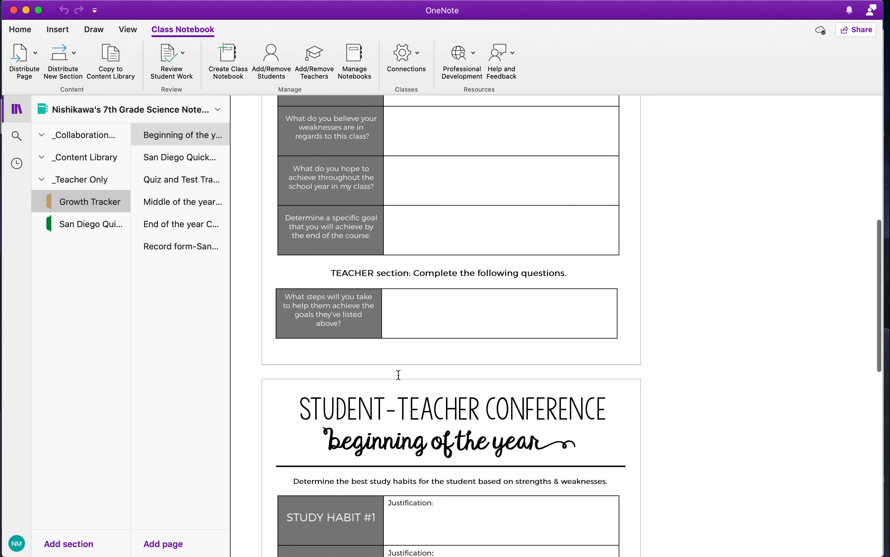
scroll(398, 374, up, 20)
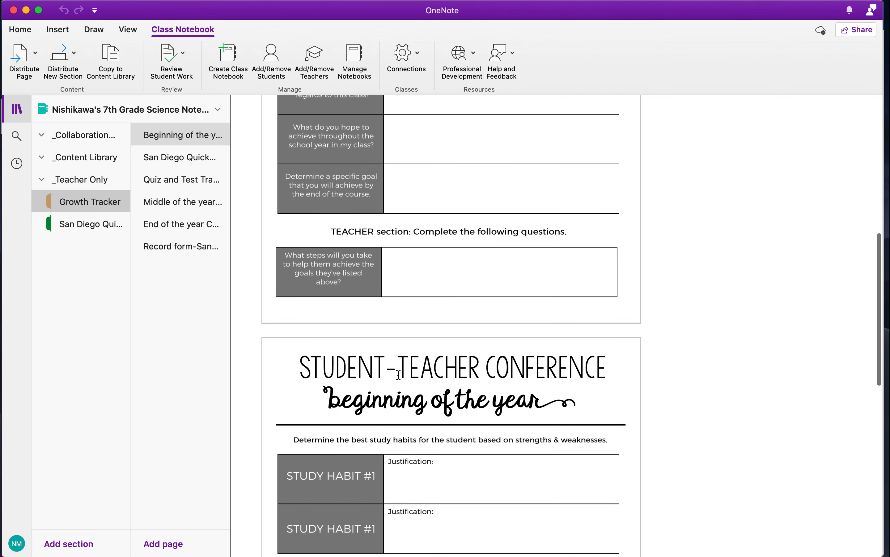
click(350, 161)
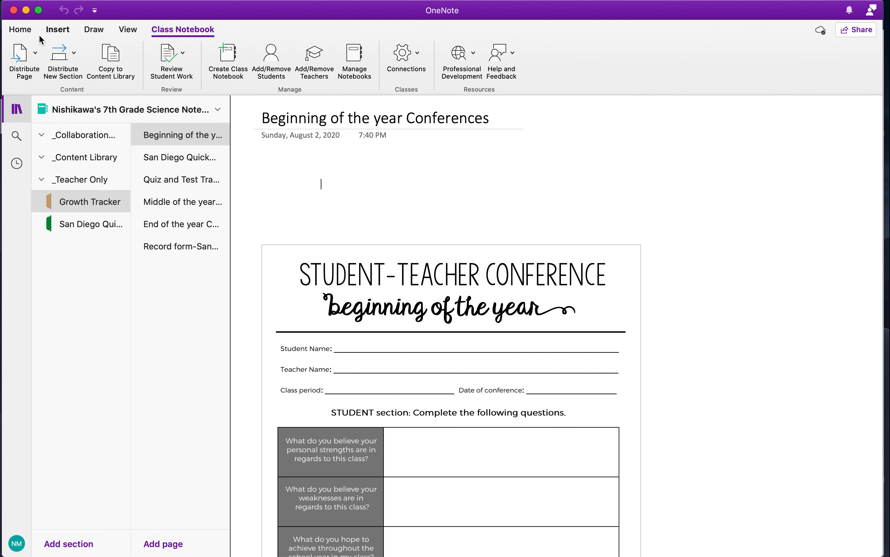
click(54, 32)
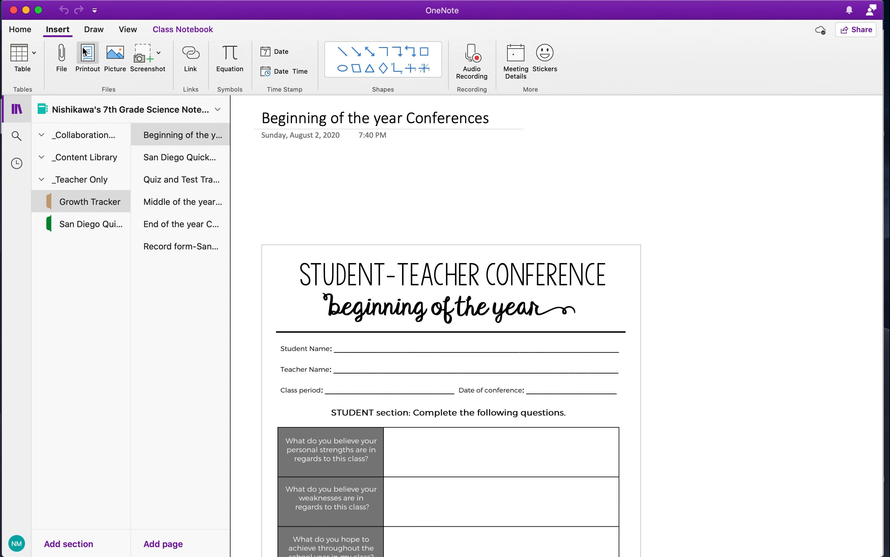
click(90, 59)
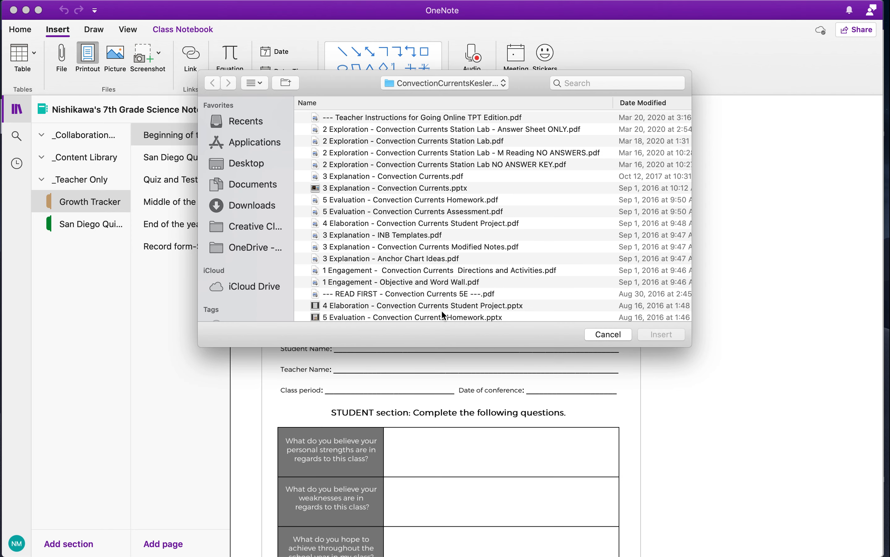
click(406, 237)
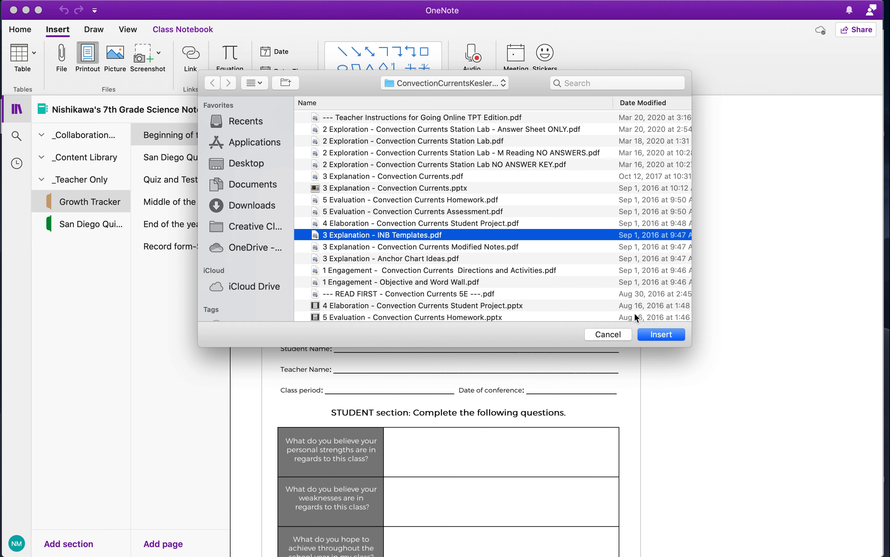
click(654, 336)
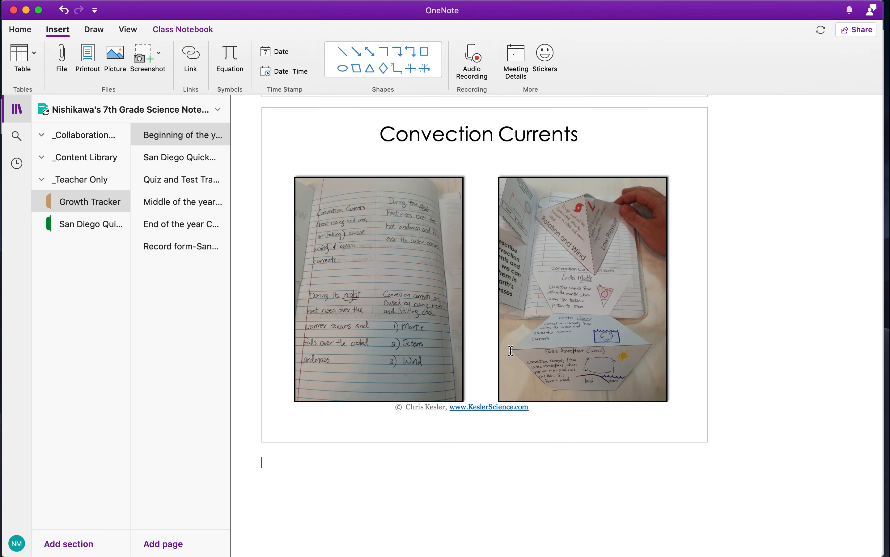
- Delete all the Convection Currents printout pages from the Beginning of the year Conferences page, working upward from the last one
scroll(510, 349, down, 4)
scroll(511, 349, up, 10)
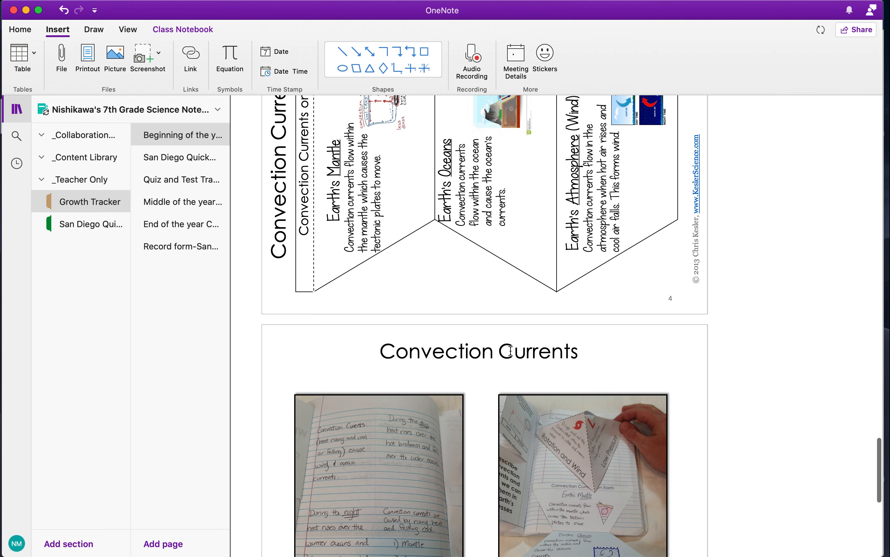
scroll(511, 350, up, 20)
scroll(511, 350, up, 5)
scroll(511, 353, down, 15)
scroll(511, 356, down, 15)
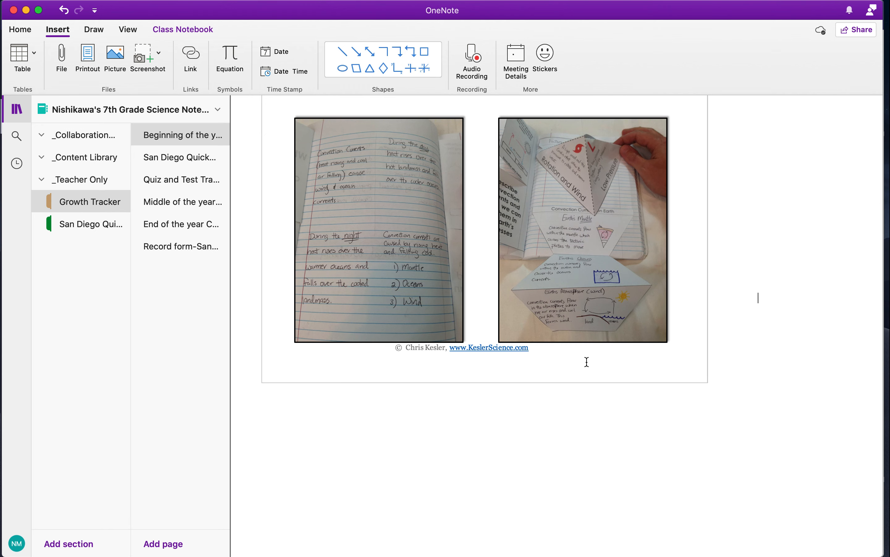
click(473, 281)
scroll(474, 282, up, 10)
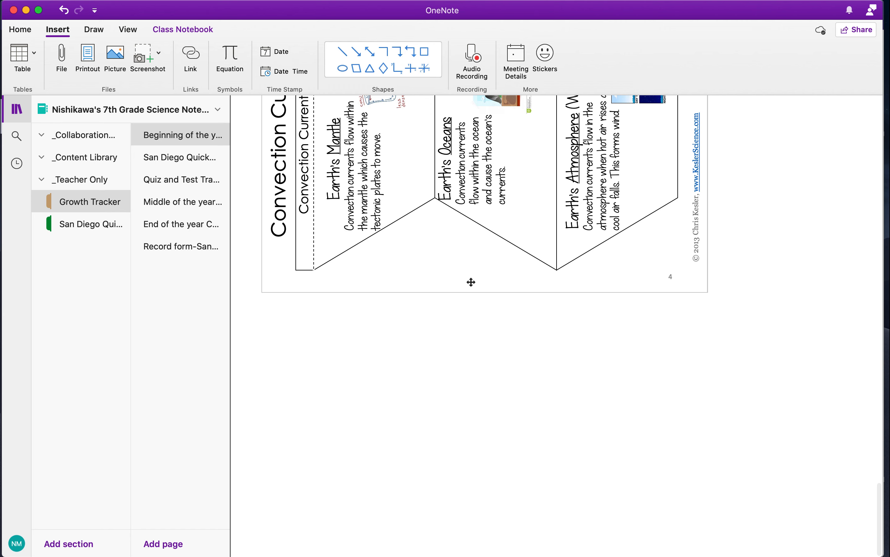
click(474, 282)
key(BackSpace)
scroll(471, 284, up, 5)
click(471, 285)
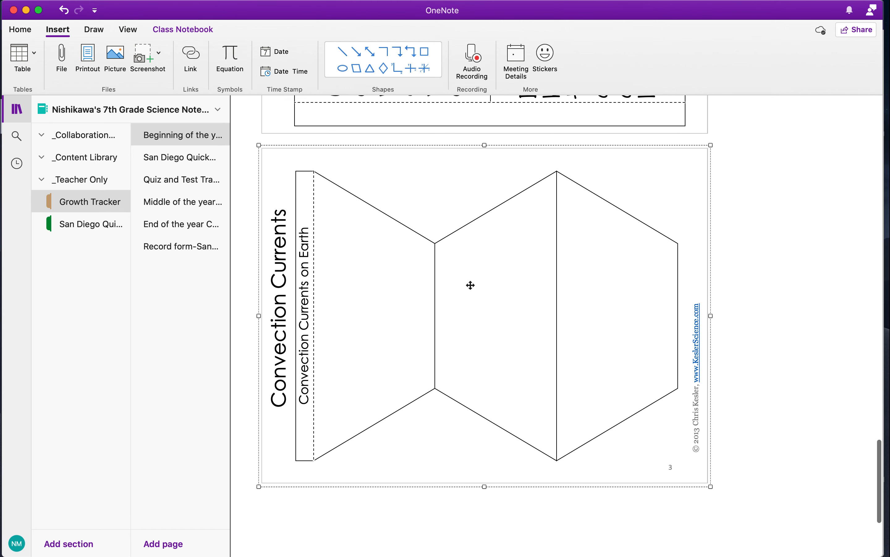
key(BackSpace)
scroll(471, 284, up, 5)
click(470, 285)
key(BackSpace)
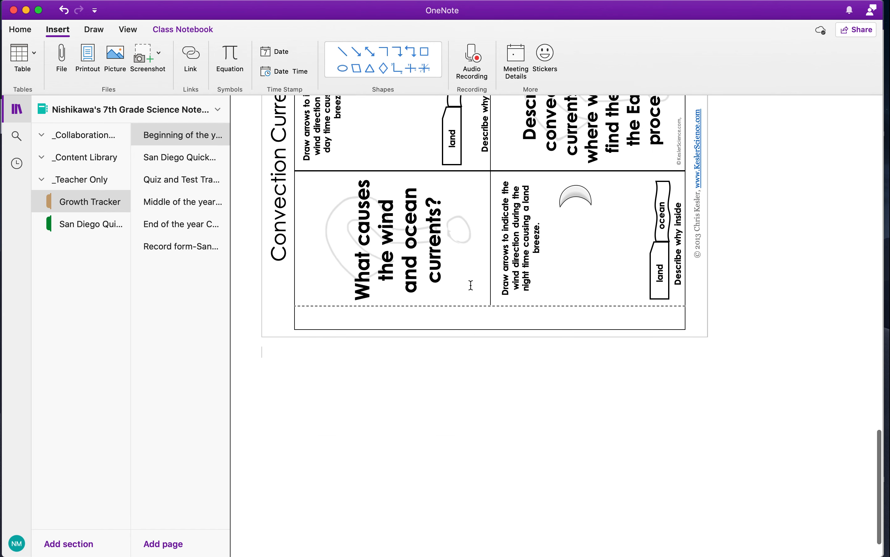
scroll(471, 285, up, 3)
click(471, 285)
key(BackSpace)
scroll(471, 285, up, 3)
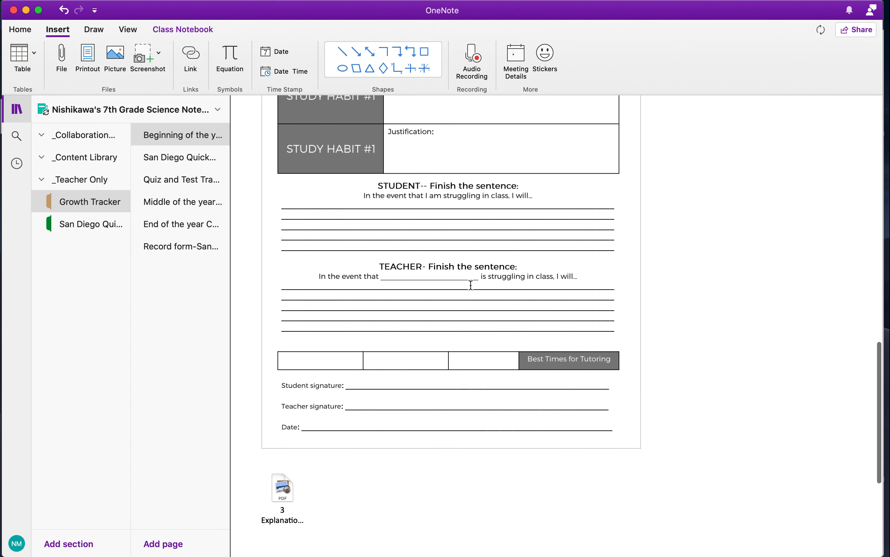
- Delete the "3 Explanation - INB Templates.pdf" file attachment below the conference form
click(324, 506)
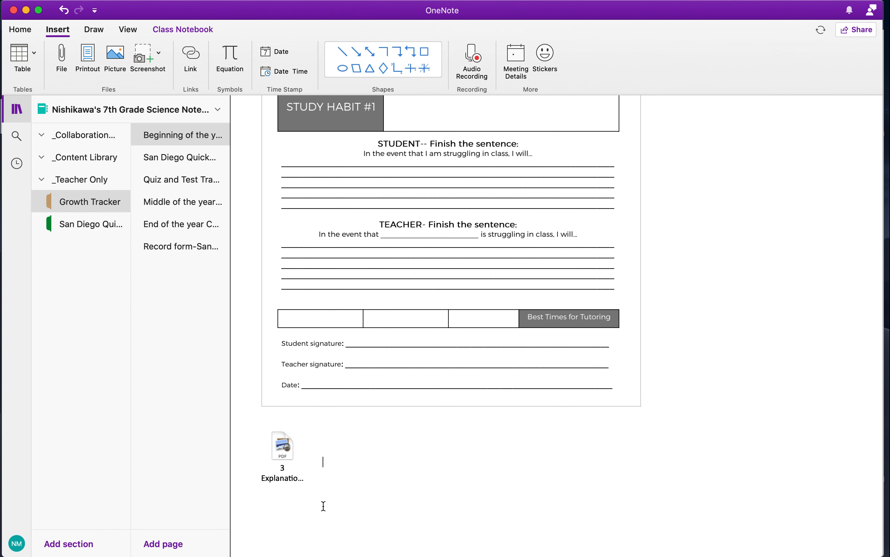
click(281, 451)
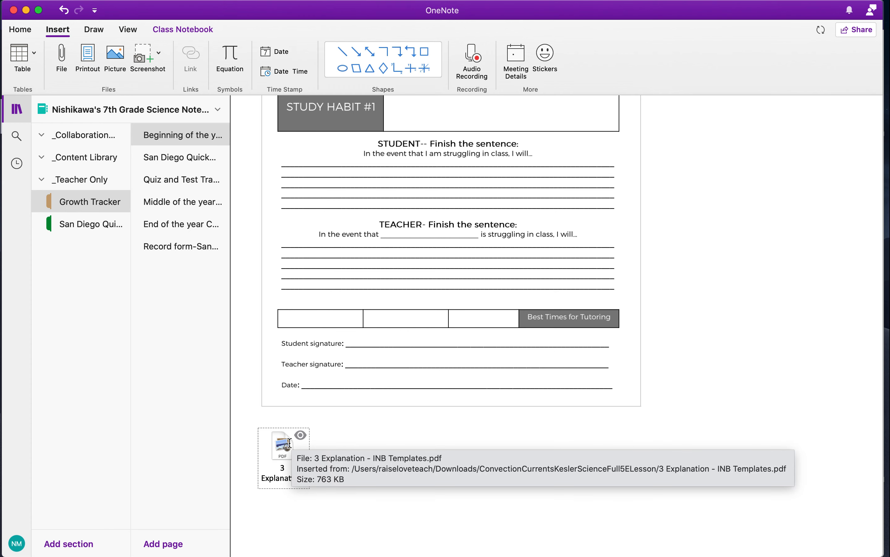
key(BackSpace)
scroll(265, 435, up, 2)
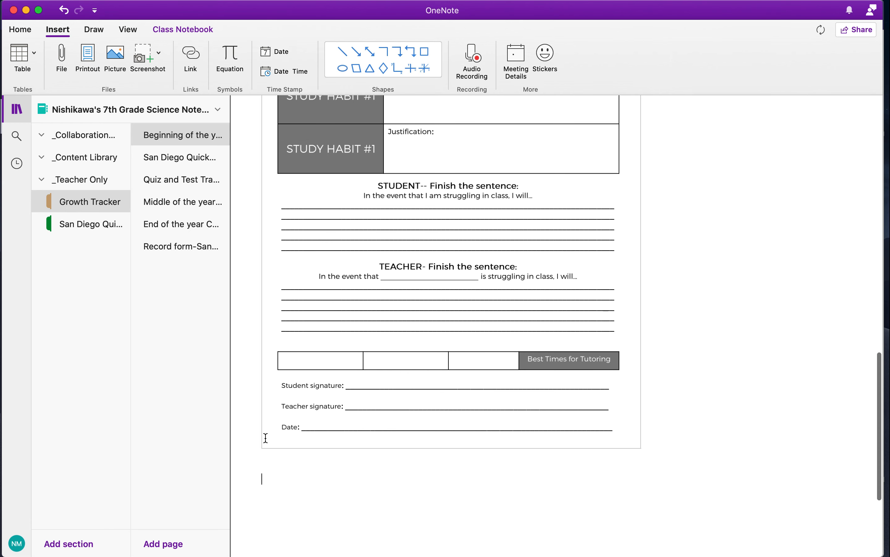
- Distribute the Beginning of the year Conferences page to the Growth Tracker section of all students
scroll(447, 324, up, 5)
scroll(448, 325, up, 10)
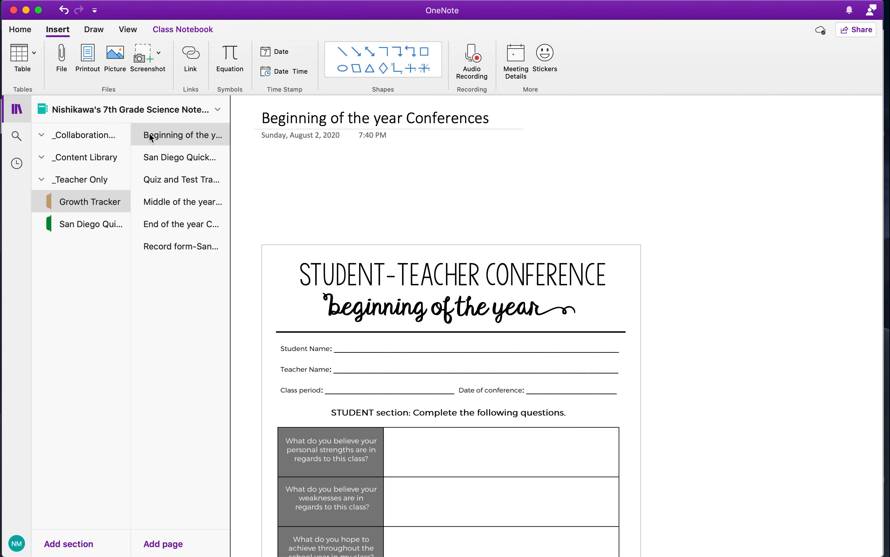
click(160, 138)
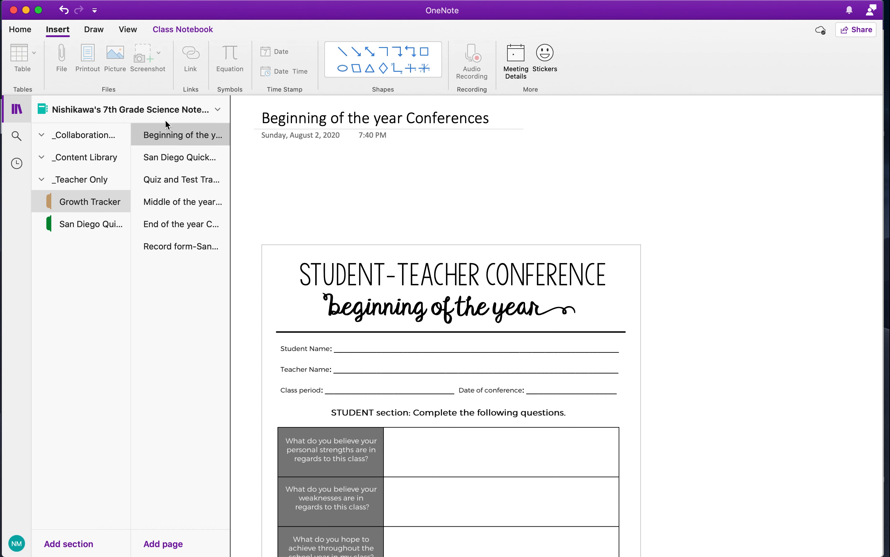
click(184, 29)
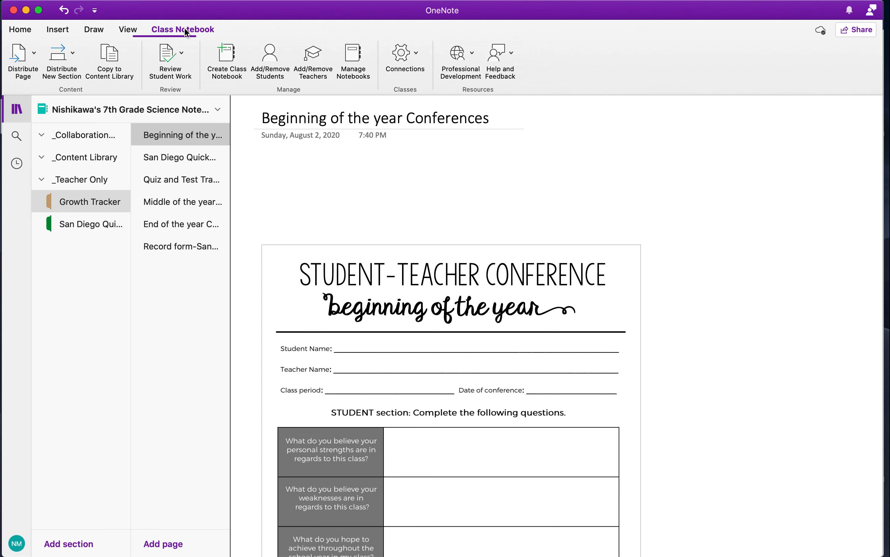
click(34, 54)
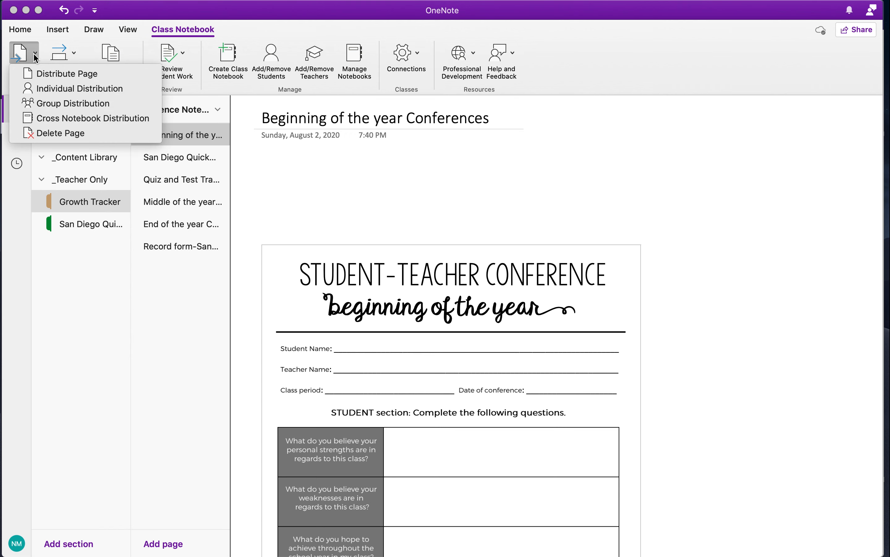
click(48, 76)
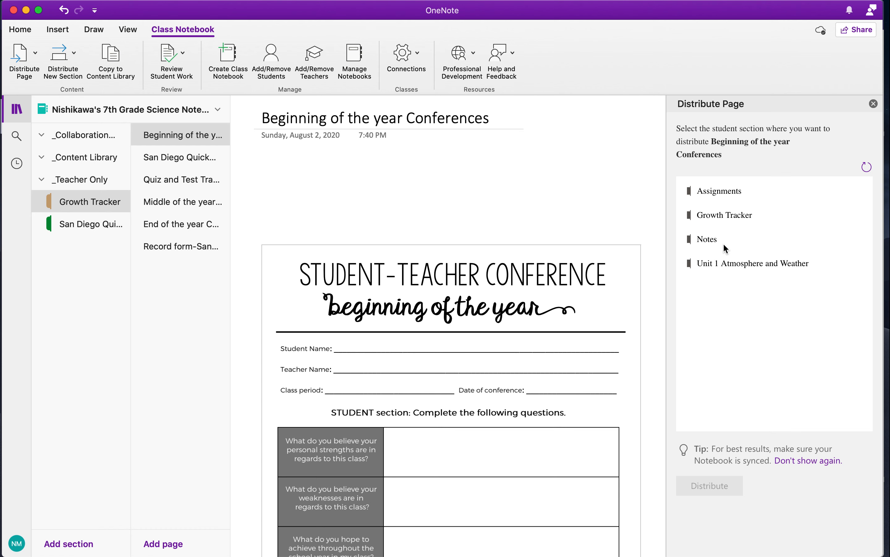
click(734, 222)
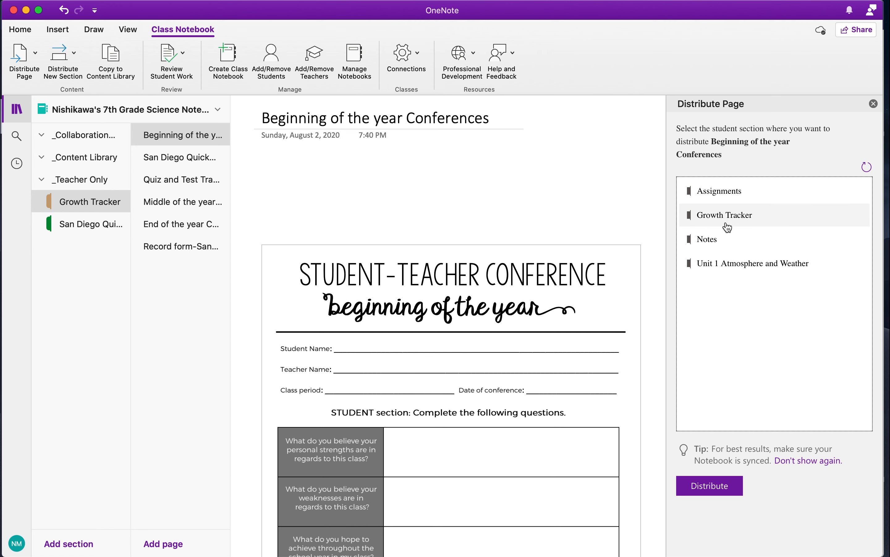
click(710, 489)
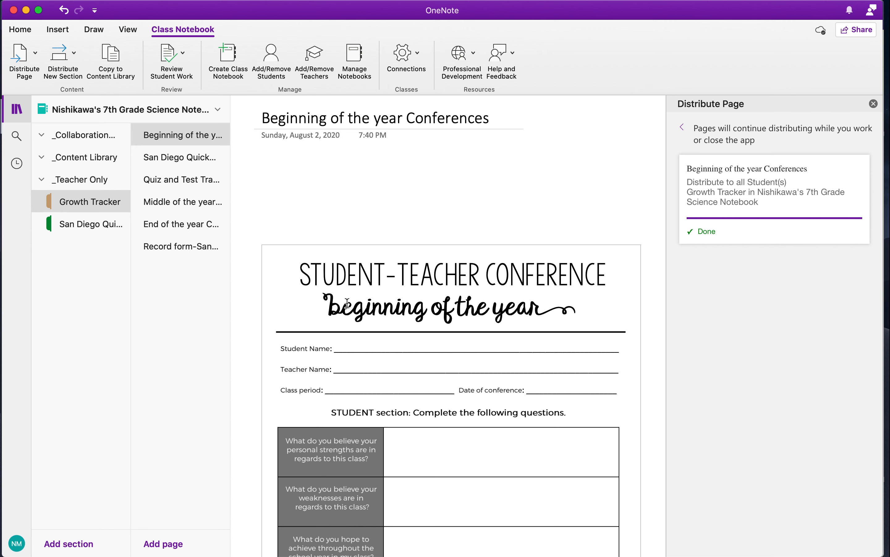
- Open the Quiz and Test Tracker page and delete the "Growth Tracker.pdf" attachment above its printout
click(191, 201)
click(178, 227)
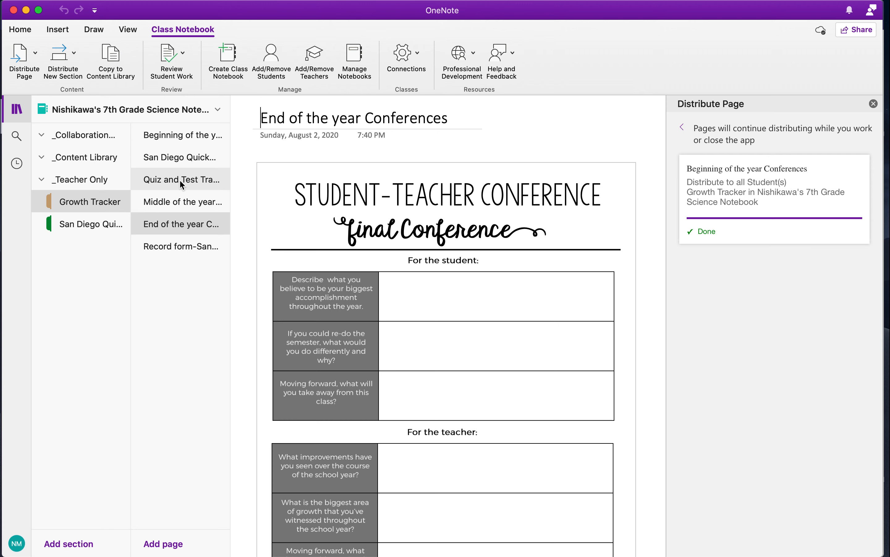
click(181, 180)
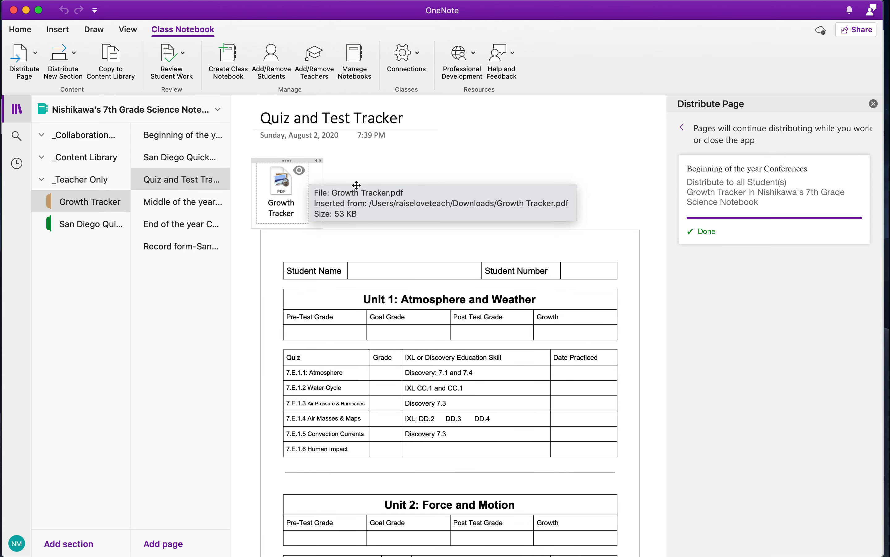
click(372, 172)
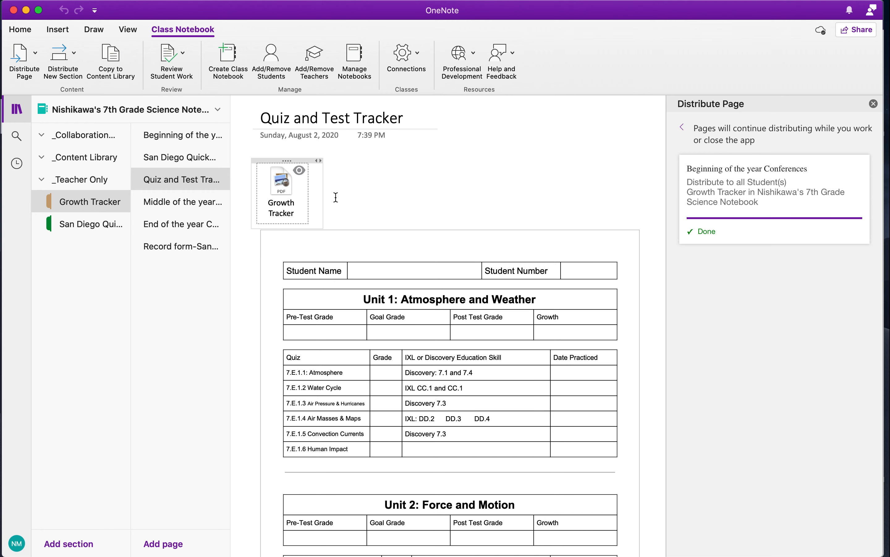
key(BackSpace)
scroll(331, 368, down, 2)
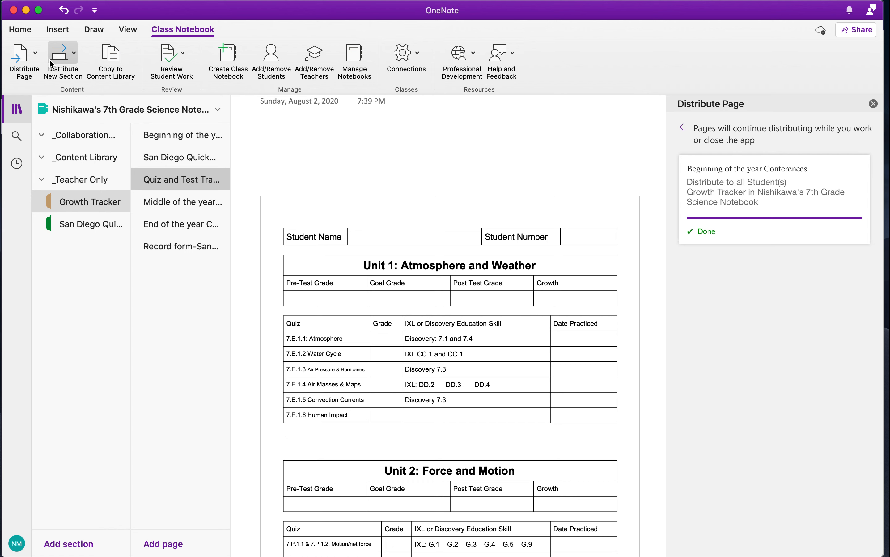
- Distribute the Quiz and Test Tracker page to the Growth Tracker section of all students
click(35, 54)
click(58, 75)
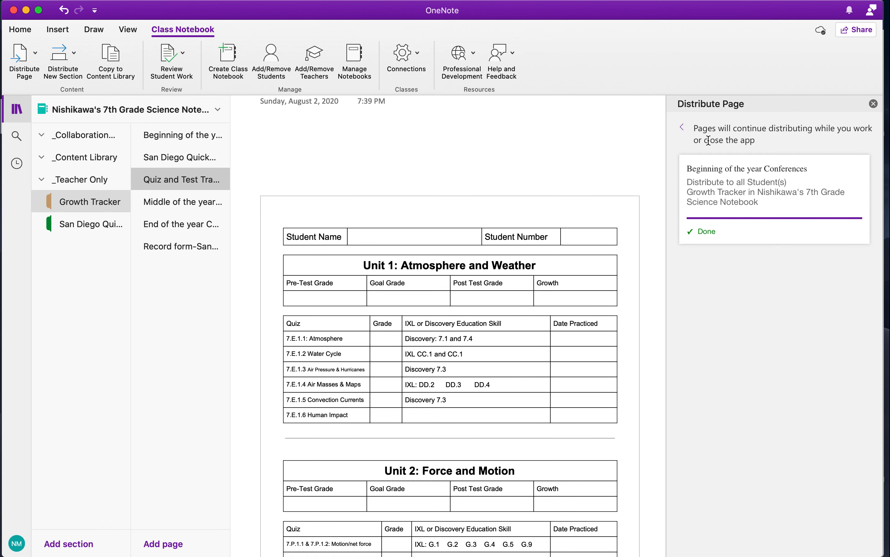
click(873, 103)
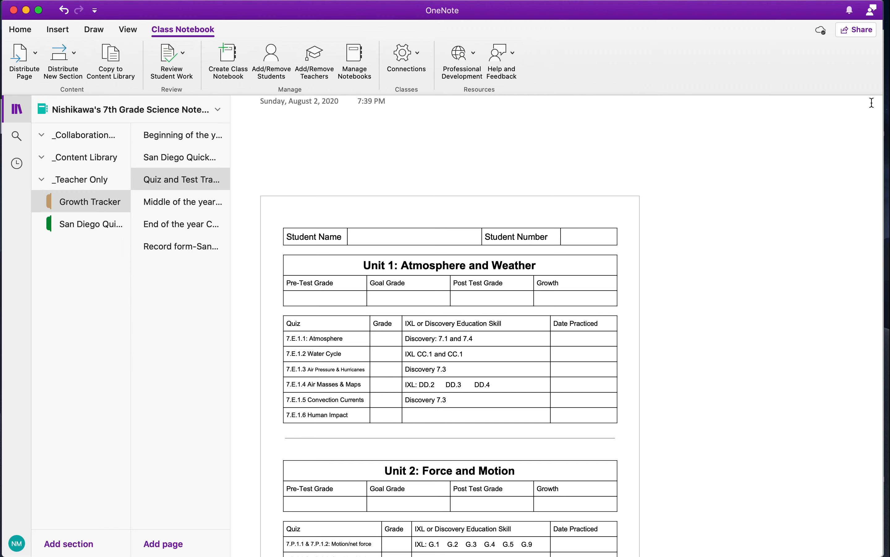
click(35, 54)
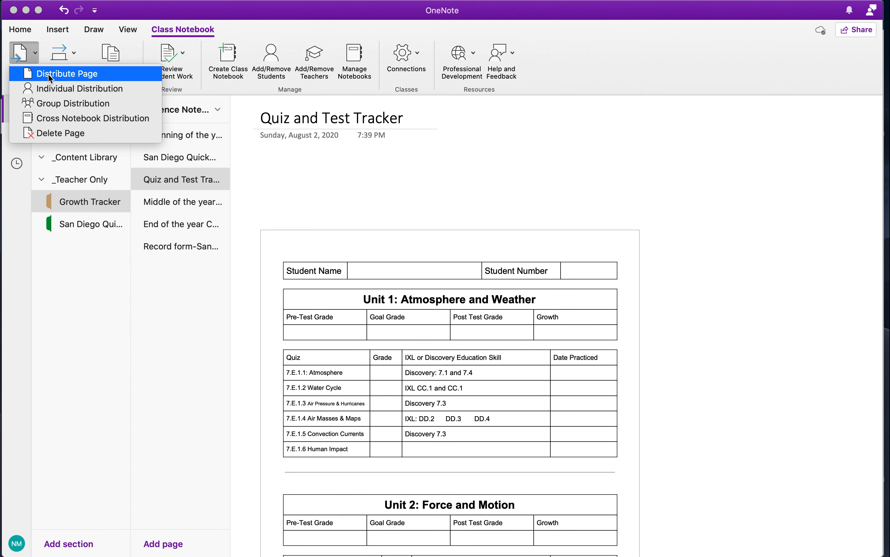
click(51, 75)
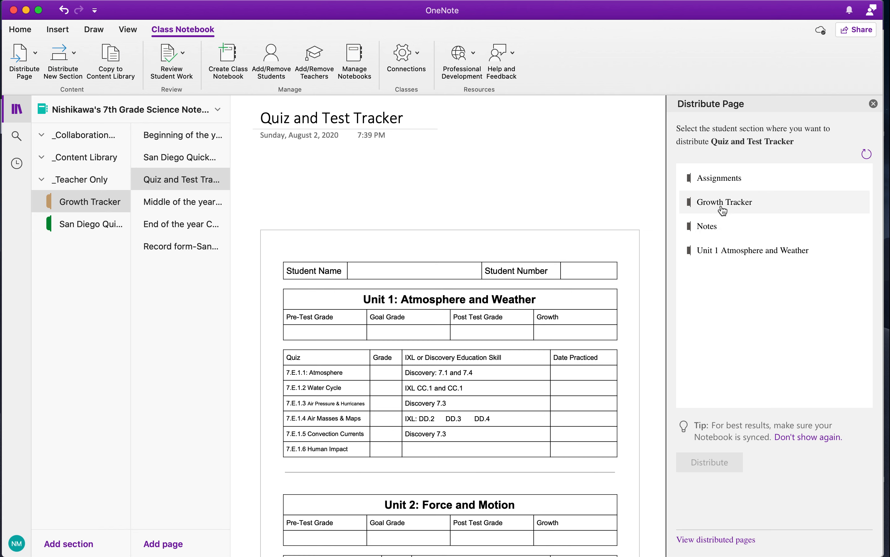
click(723, 211)
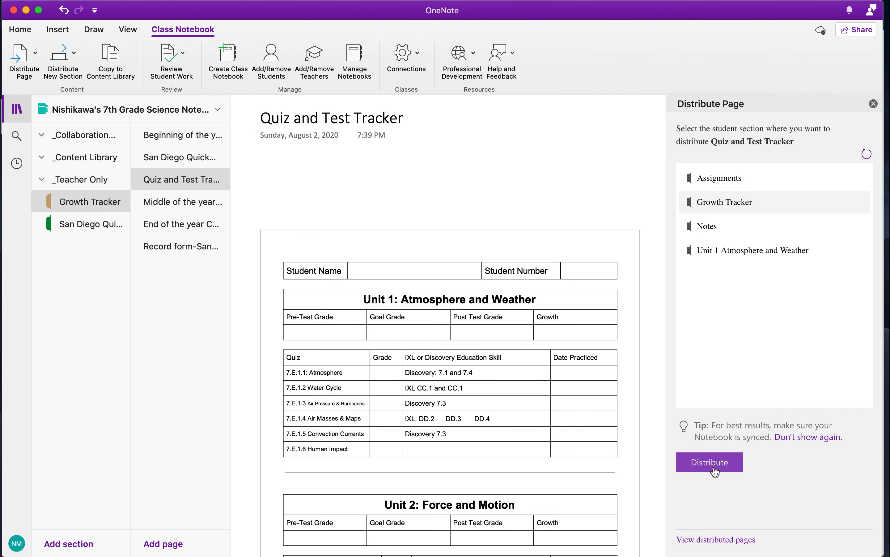
click(710, 462)
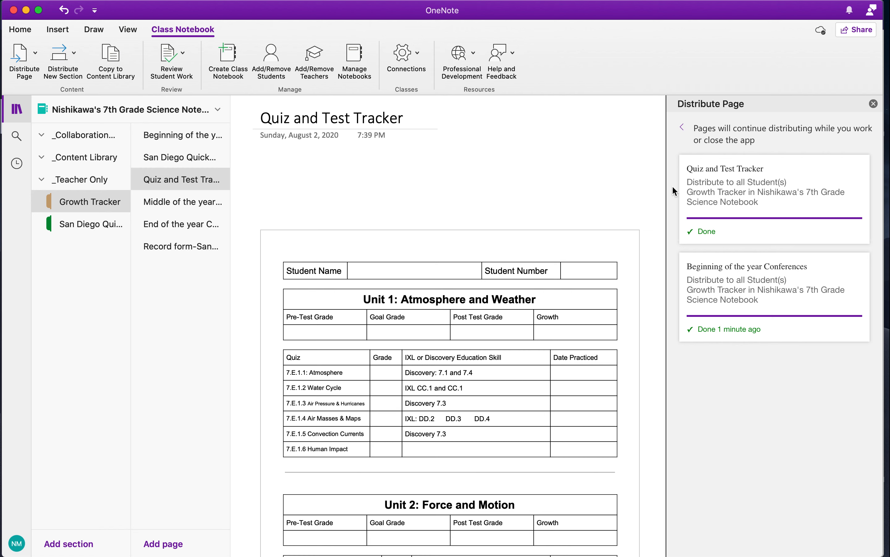
click(873, 105)
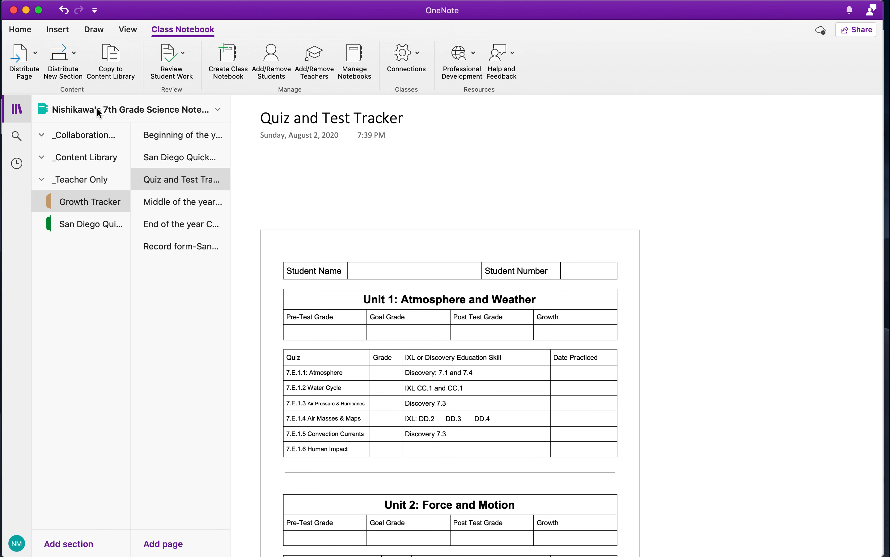
click(76, 260)
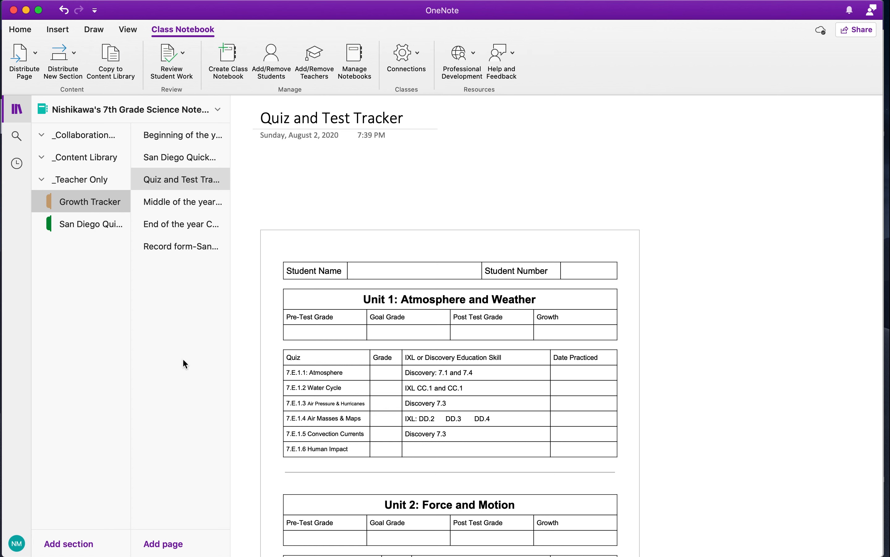
click(78, 58)
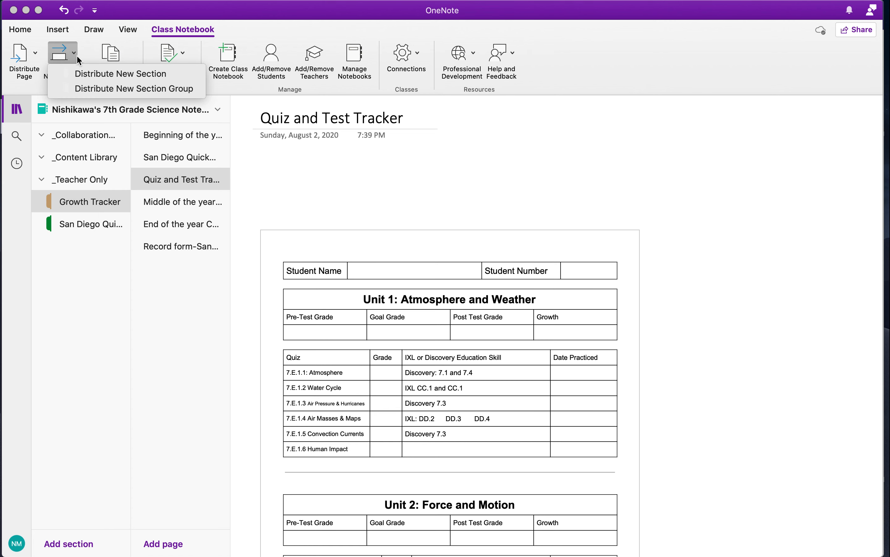
click(74, 278)
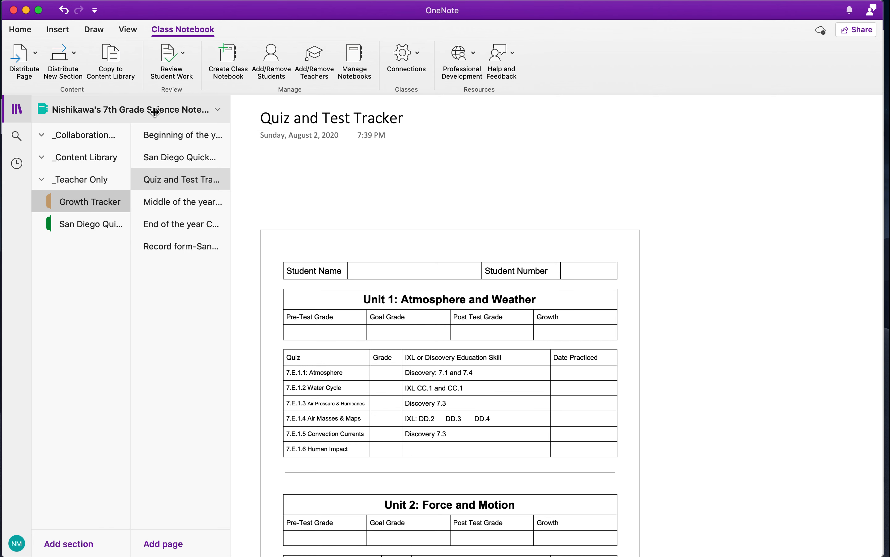
click(185, 54)
click(186, 53)
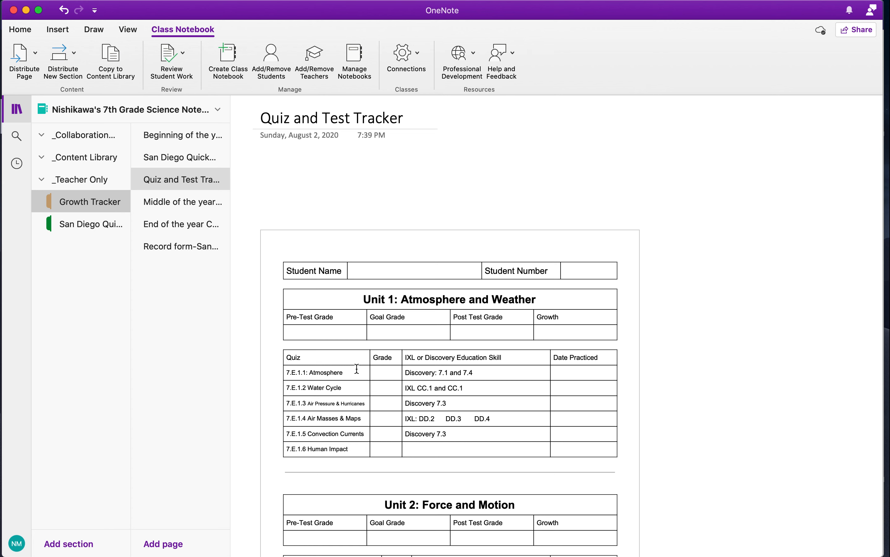
- Try adding sample text starting with "Hi" to the Student Name box on the Quiz and Test Tracker page, and erase it
click(360, 257)
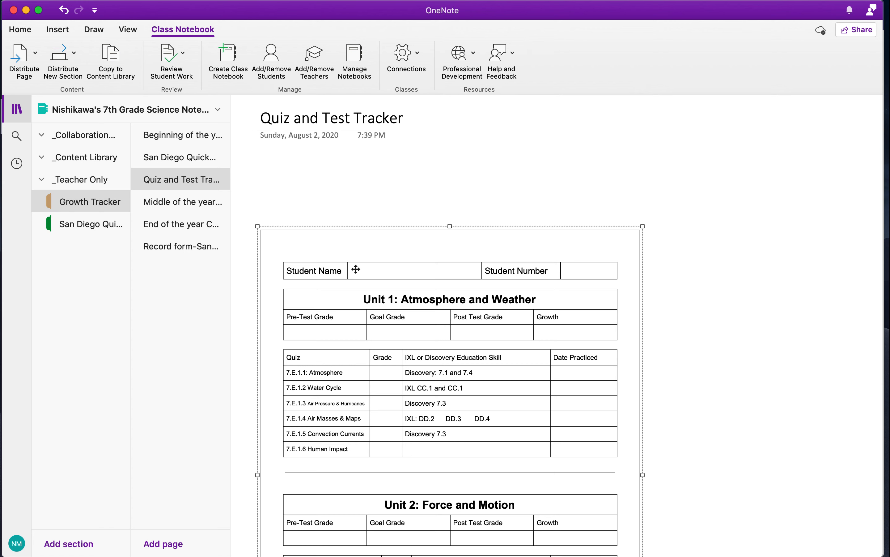
click(359, 270)
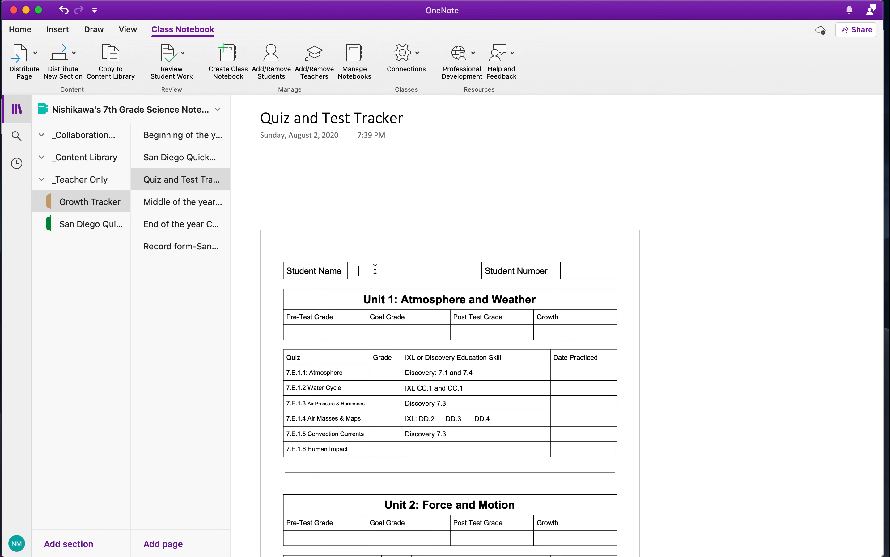
text(Hi type)
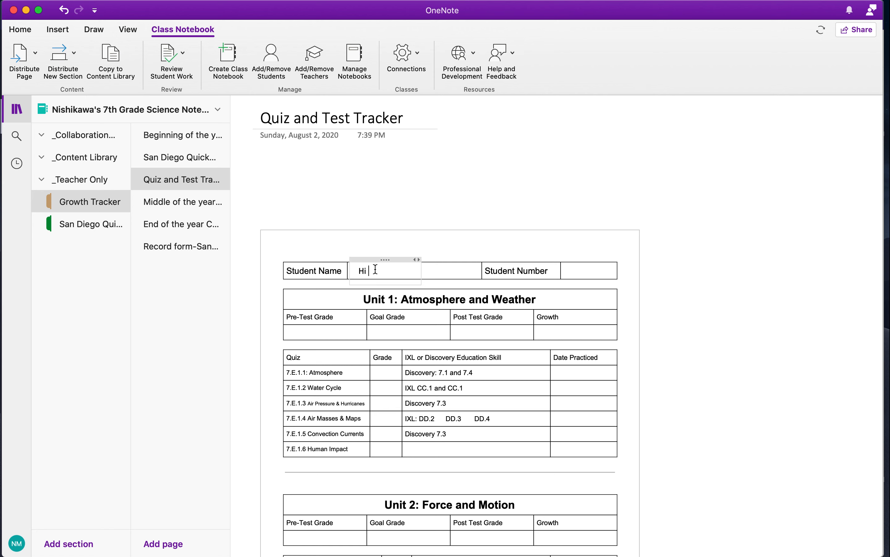
key(BackSpace)
key(BackSpace)
key(BackSpace)
key(BackSpace)
key(BackSpace)
key(BackSpace)
key(BackSpace)
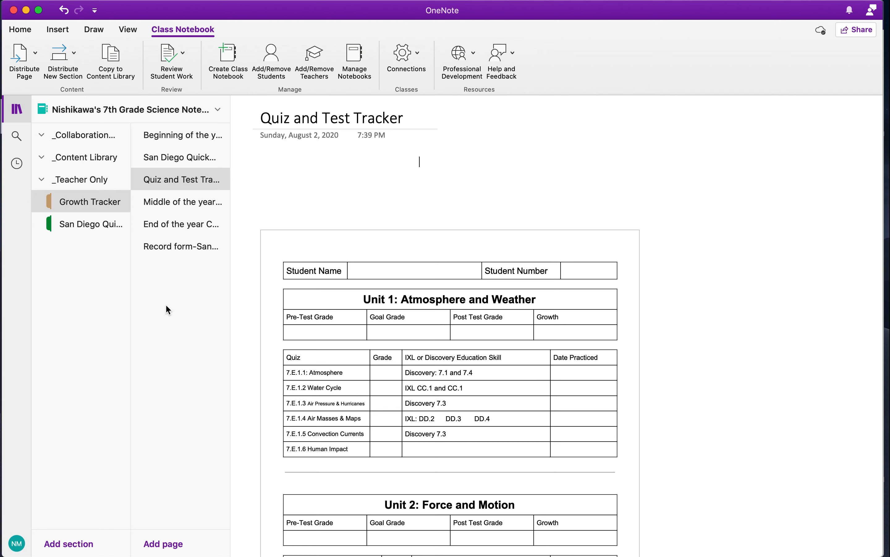
- Add a new section named "Unit 1 Weather" to the _Teacher Only section group
click(61, 549)
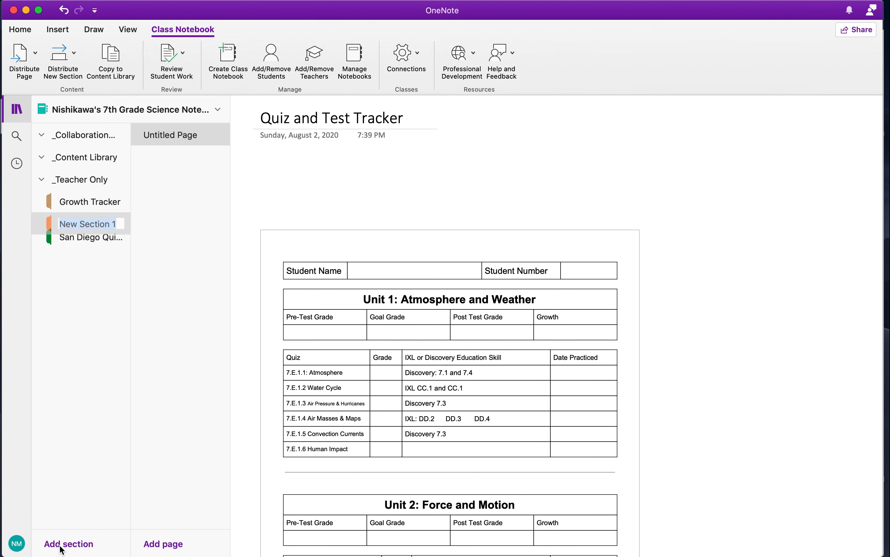
text(Unit 1 )
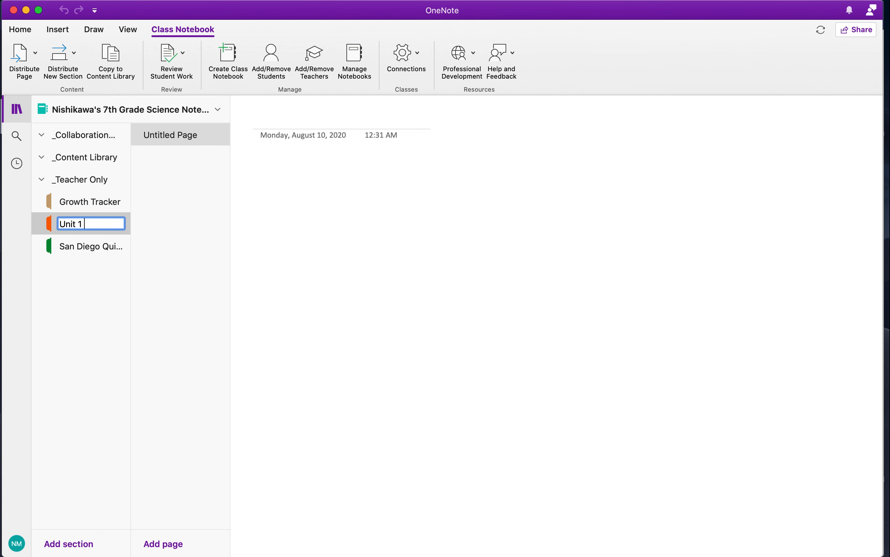
text(: Weather)
key(Return)
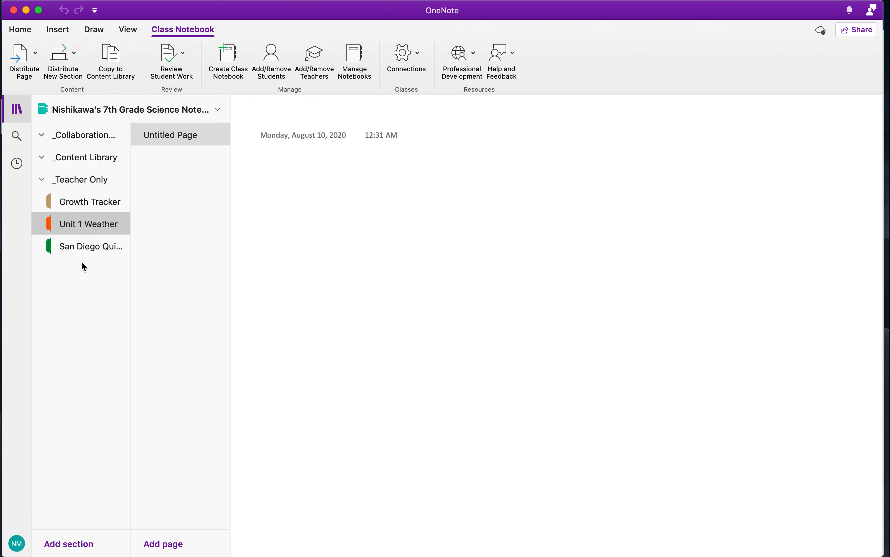
- Open the San Diego Quick Assessment section in _Teacher Only and look through its record form page
click(83, 245)
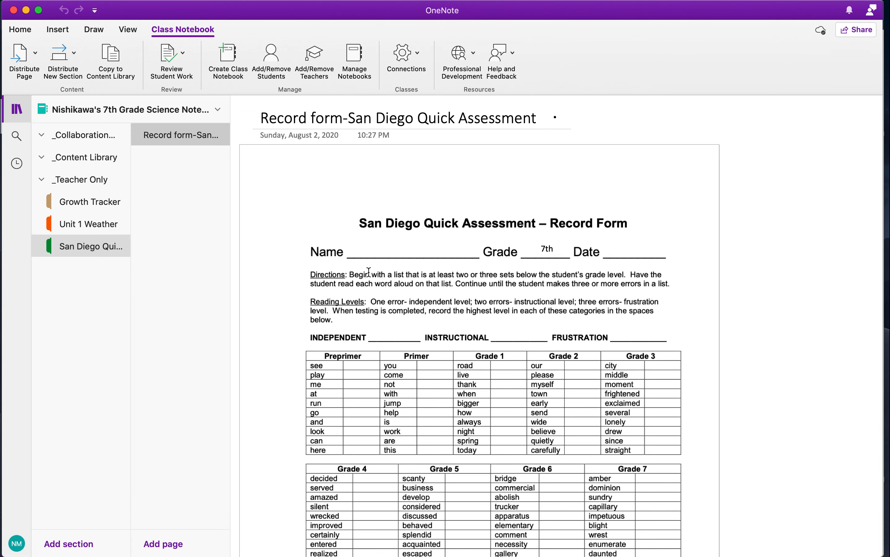
scroll(369, 271, down, 3)
scroll(364, 290, up, 3)
click(358, 305)
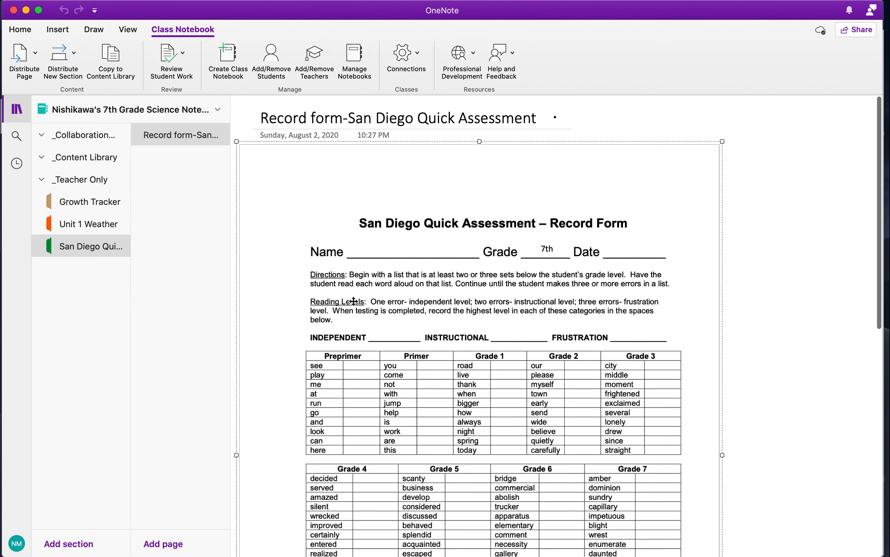
scroll(358, 305, down, 5)
scroll(370, 302, up, 5)
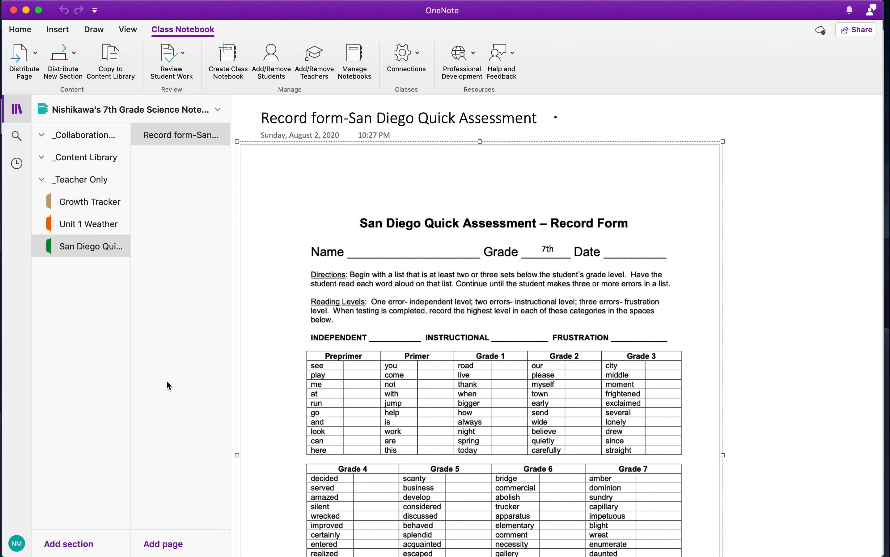
mouse_move(637, 1)
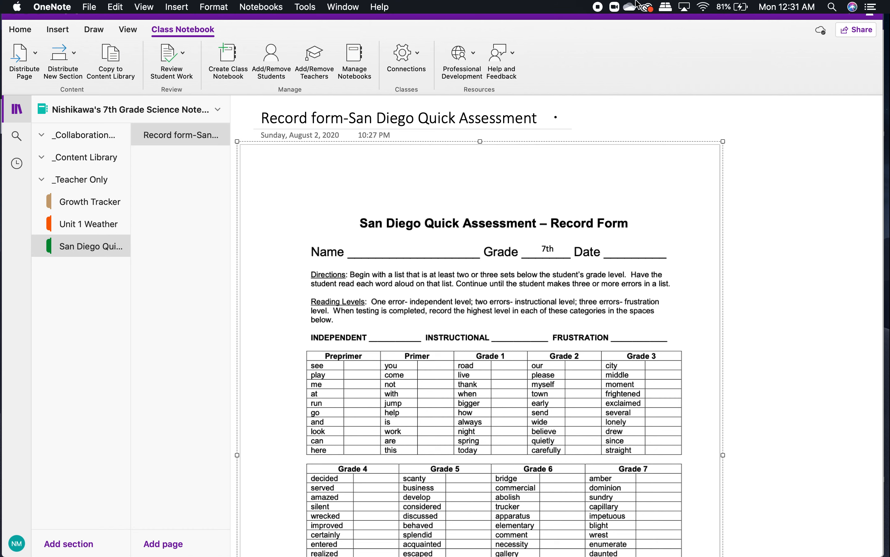